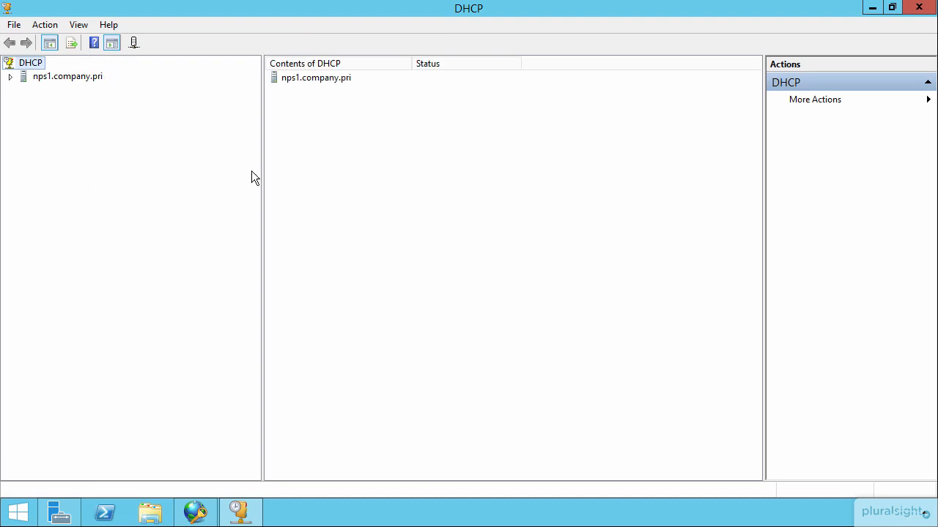
- Expand nps1.company.pri down to its IPv4 scope and view the scope's address pool
{"action": "left_click", "coordinate": [10, 77]}
{"action": "left_click", "coordinate": [25, 89]}
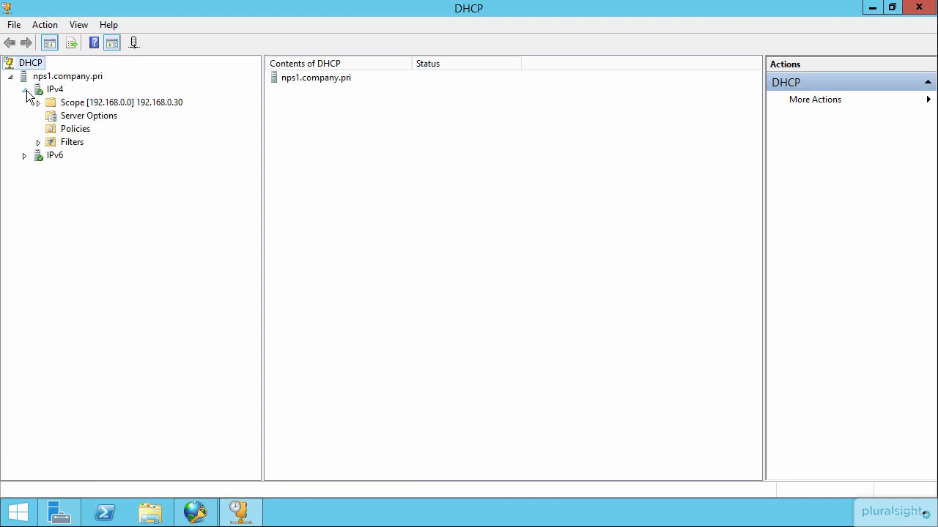
{"action": "double_click", "coordinate": [159, 105]}
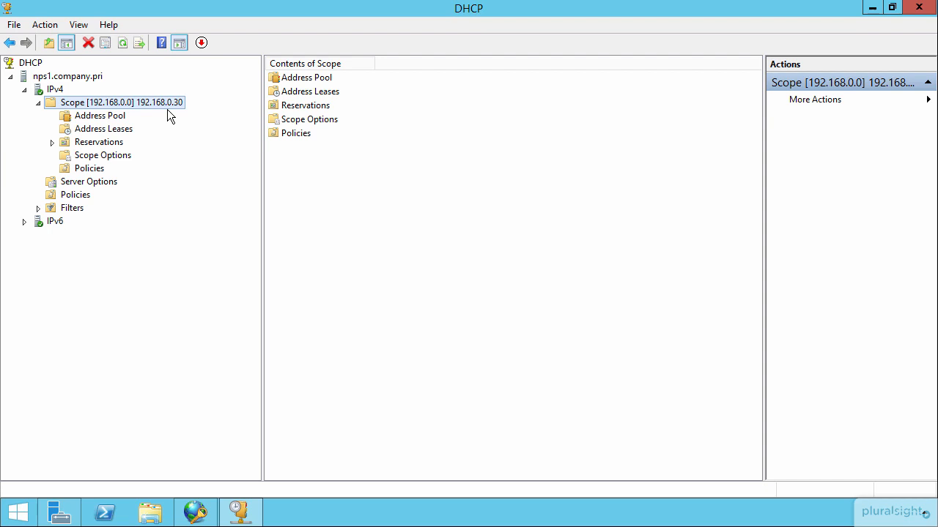
{"action": "left_click", "coordinate": [87, 116]}
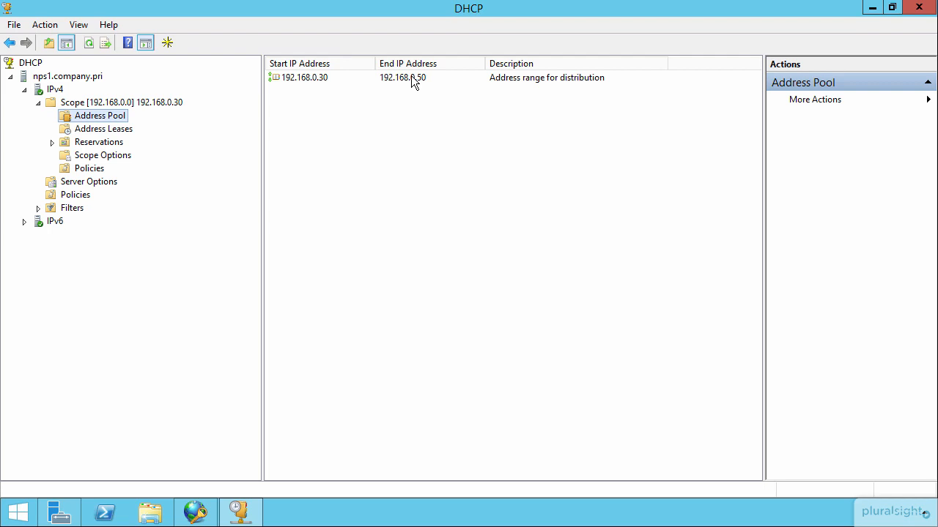
- Enable Network Access Protection for the 192.168.0.0 scope using the default Network Access Protection profile
{"action": "left_click", "coordinate": [113, 102]}
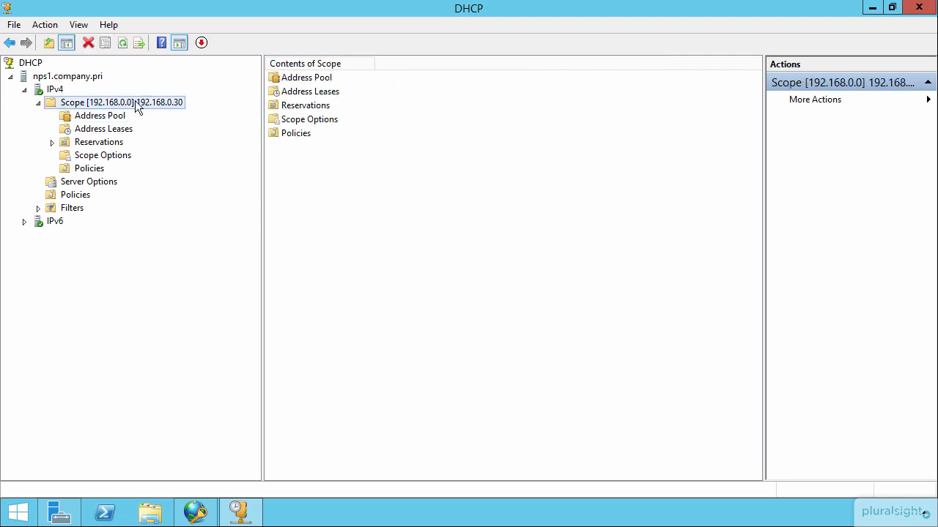
{"action": "right_click", "coordinate": [137, 104]}
{"action": "left_click", "coordinate": [203, 276]}
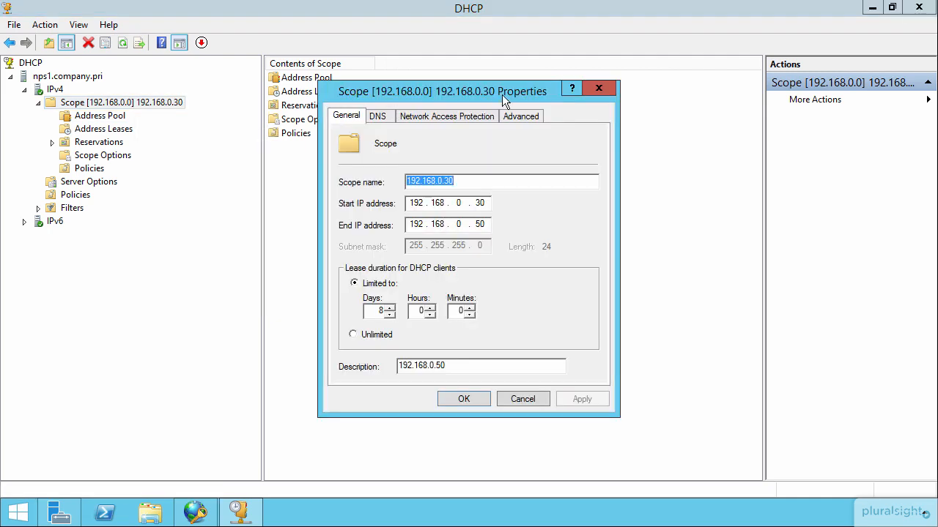
{"action": "left_click", "coordinate": [466, 118]}
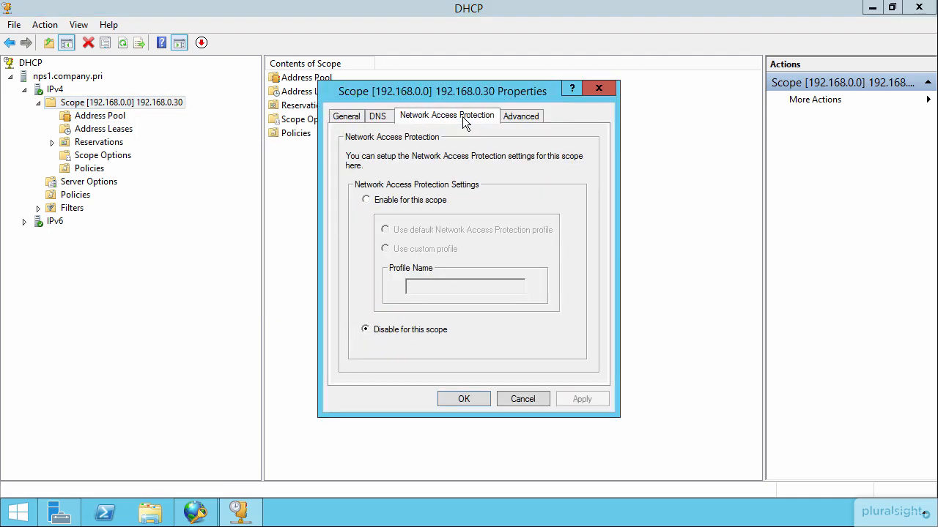
{"action": "left_click", "coordinate": [401, 201]}
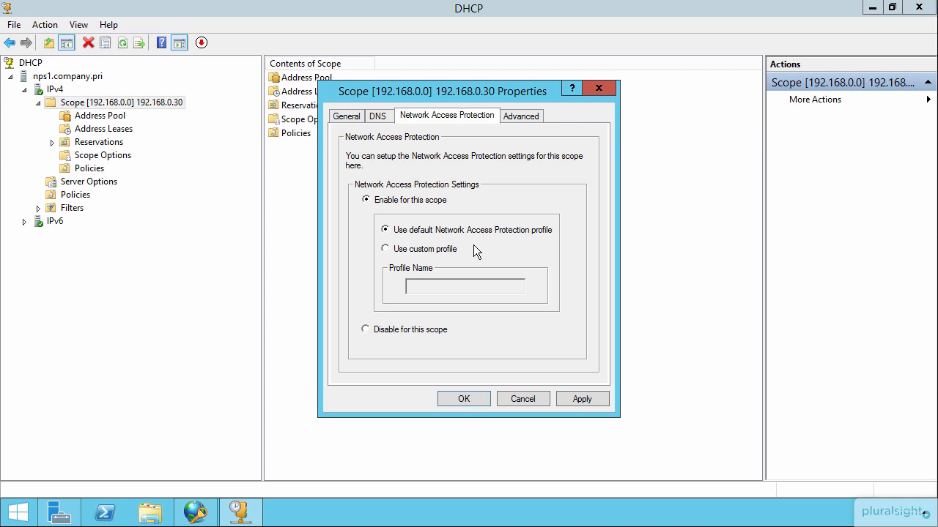
{"action": "left_click", "coordinate": [469, 397]}
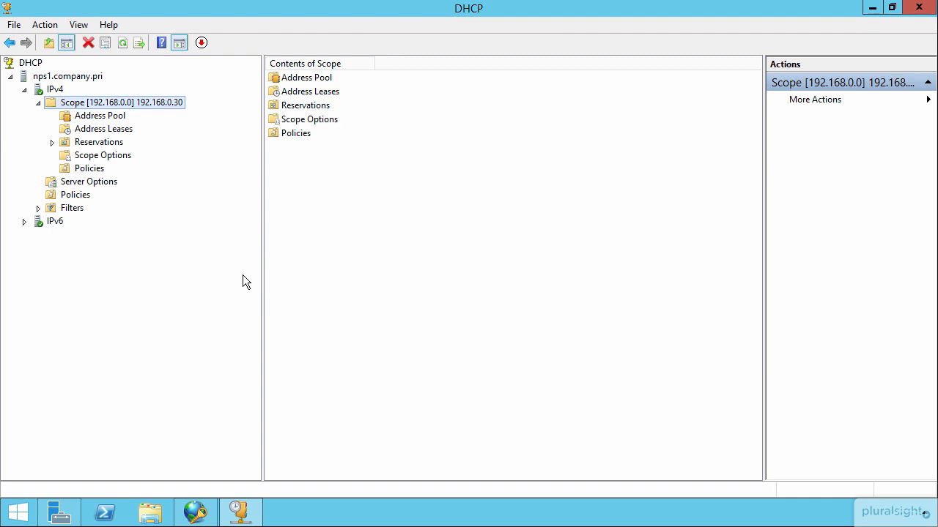
- Review the scope options and the vendor classes offered in their advanced settings, leaving the configuration as it is
{"action": "left_click", "coordinate": [113, 156]}
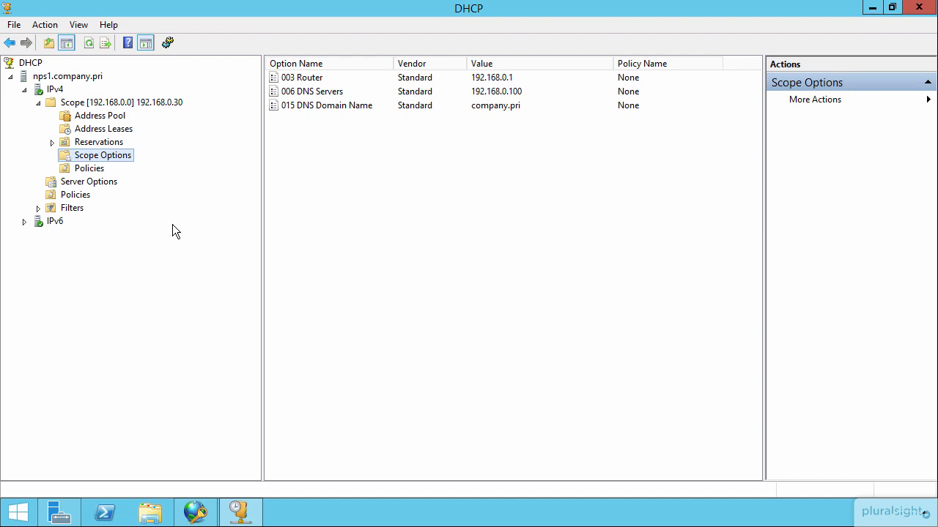
{"action": "right_click", "coordinate": [108, 156]}
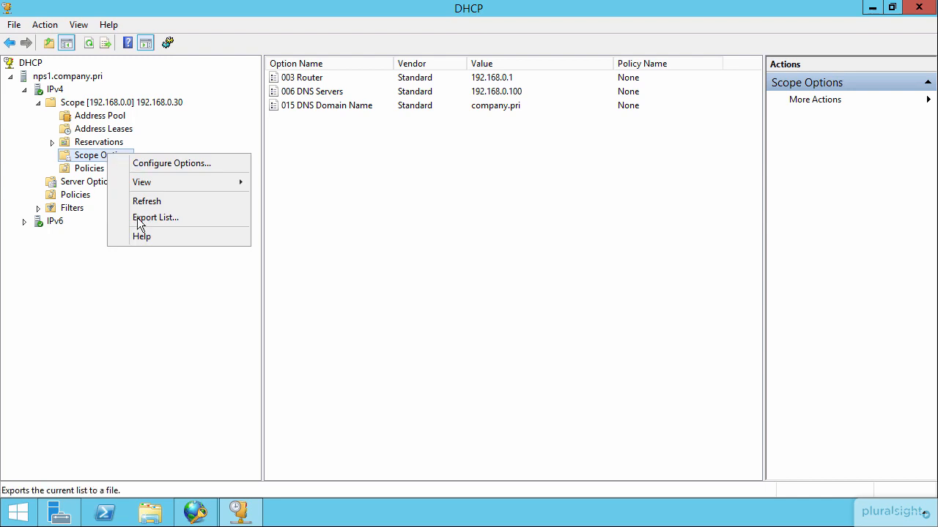
{"action": "left_click", "coordinate": [154, 163]}
{"action": "left_click", "coordinate": [387, 116]}
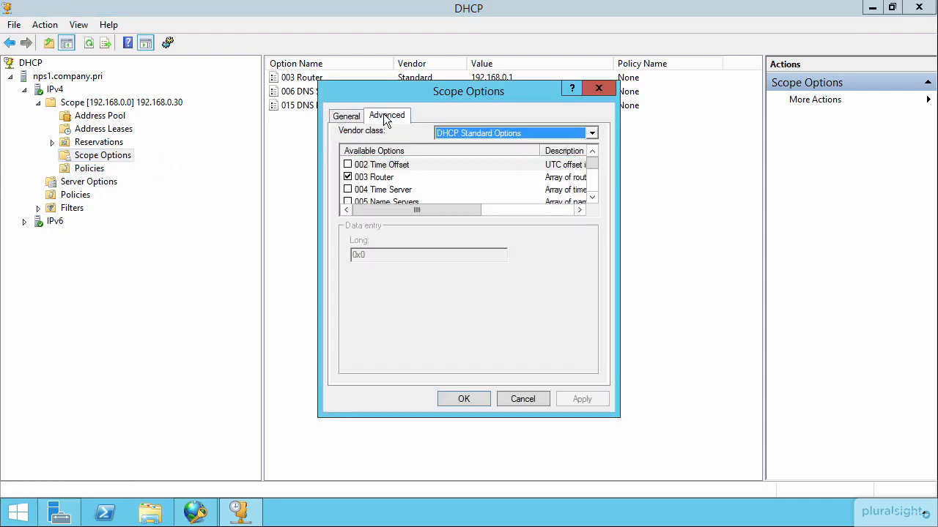
{"action": "left_click", "coordinate": [480, 133]}
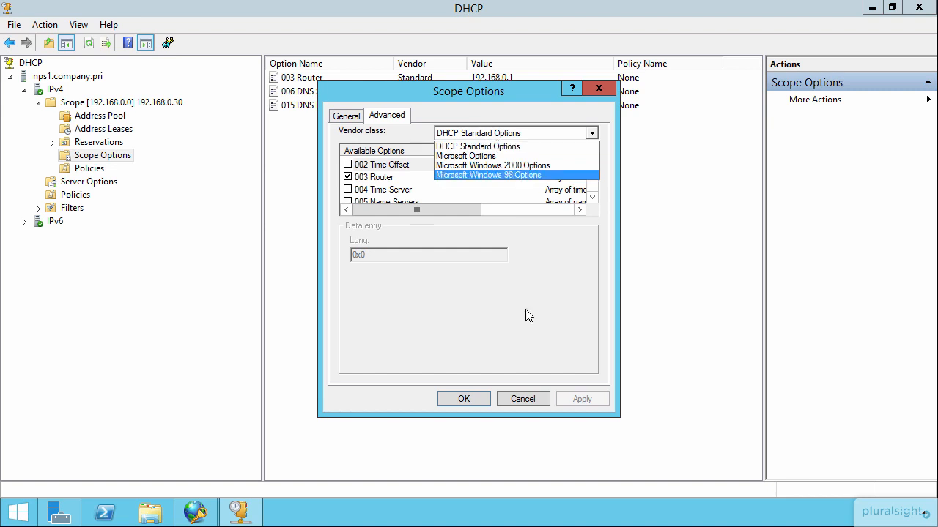
{"action": "left_click", "coordinate": [501, 394]}
{"action": "left_click", "coordinate": [519, 402]}
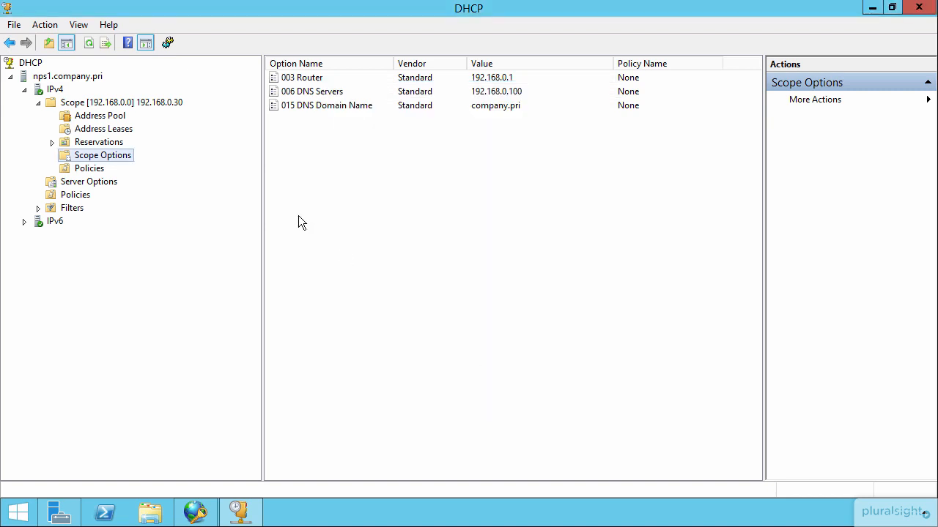
- Start a new DHCP policy for the scope and name it Healthy Policy
{"action": "left_click", "coordinate": [89, 168]}
{"action": "right_click", "coordinate": [95, 171]}
{"action": "left_click", "coordinate": [131, 178]}
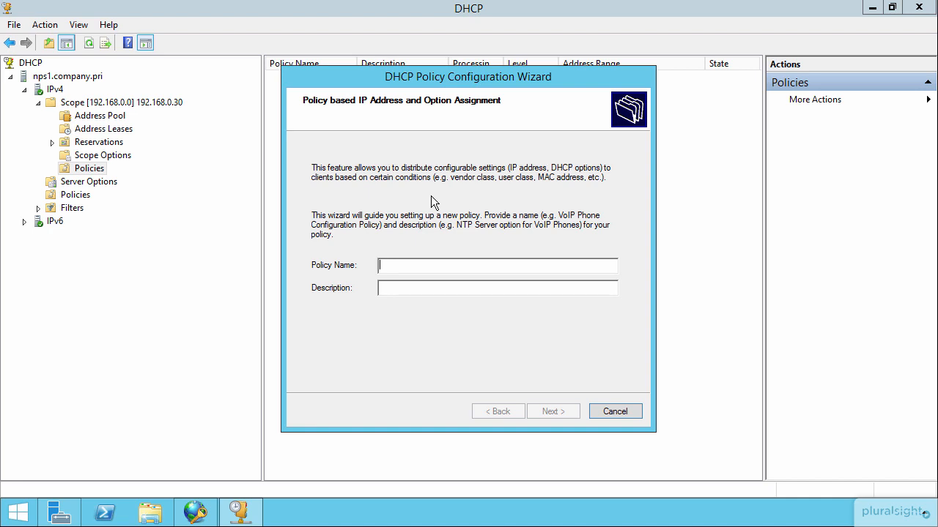
{"action": "type", "text": "Healthy Policy"}
{"action": "key", "text": "ctrl+shift+Left"}
{"action": "key", "text": "ctrl+shift+Left"}
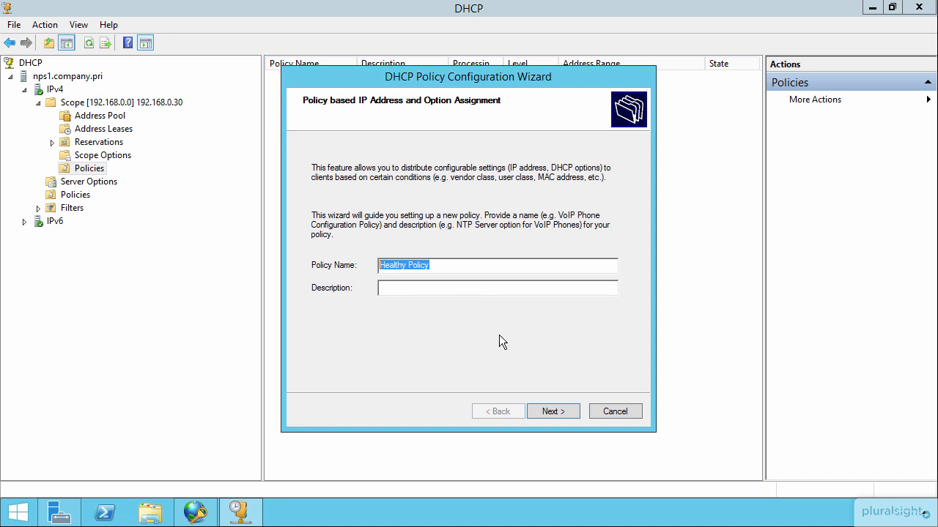
{"action": "left_click", "coordinate": [556, 411]}
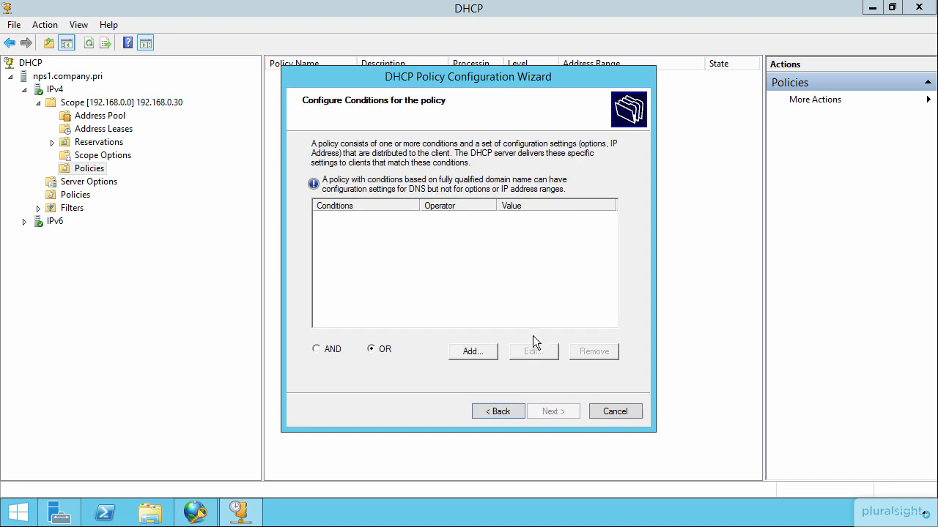
- Add a policy condition where User Class Not Equals Default Network Access Protection Class
{"action": "left_click", "coordinate": [485, 354]}
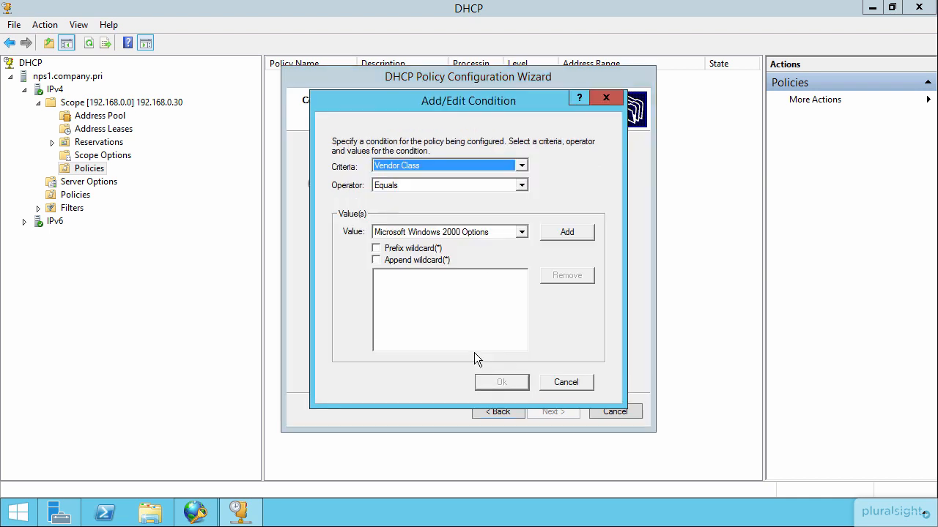
{"action": "left_click", "coordinate": [397, 165]}
{"action": "left_click", "coordinate": [390, 188]}
{"action": "left_click", "coordinate": [393, 189]}
{"action": "left_click", "coordinate": [393, 205]}
{"action": "left_click", "coordinate": [419, 230]}
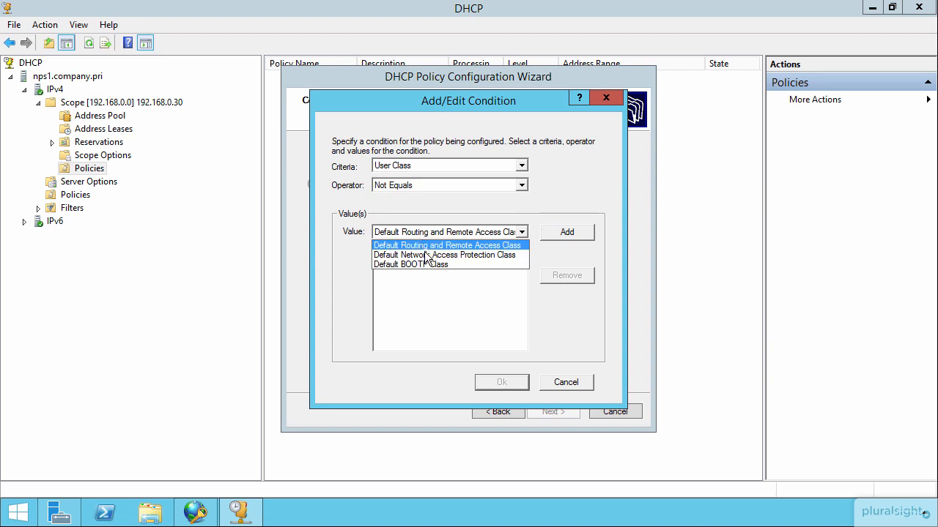
{"action": "left_click", "coordinate": [438, 252]}
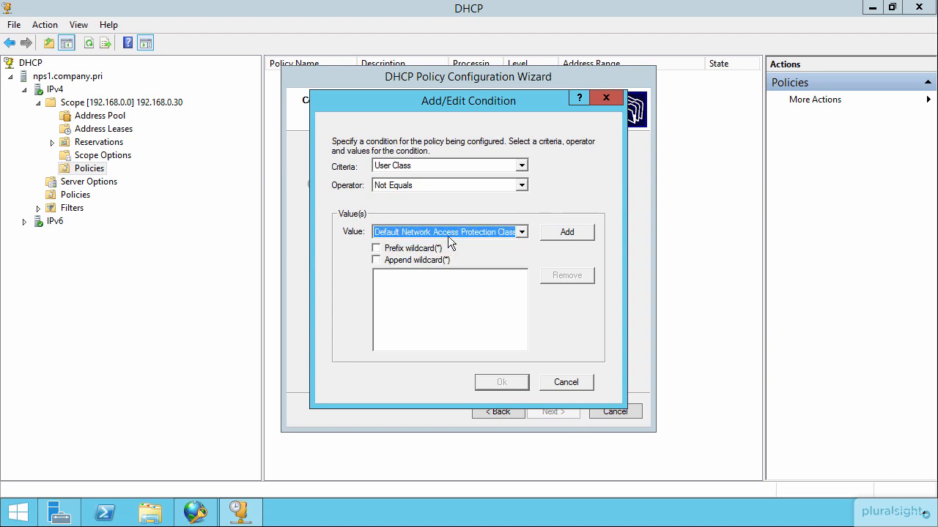
{"action": "left_click", "coordinate": [569, 231]}
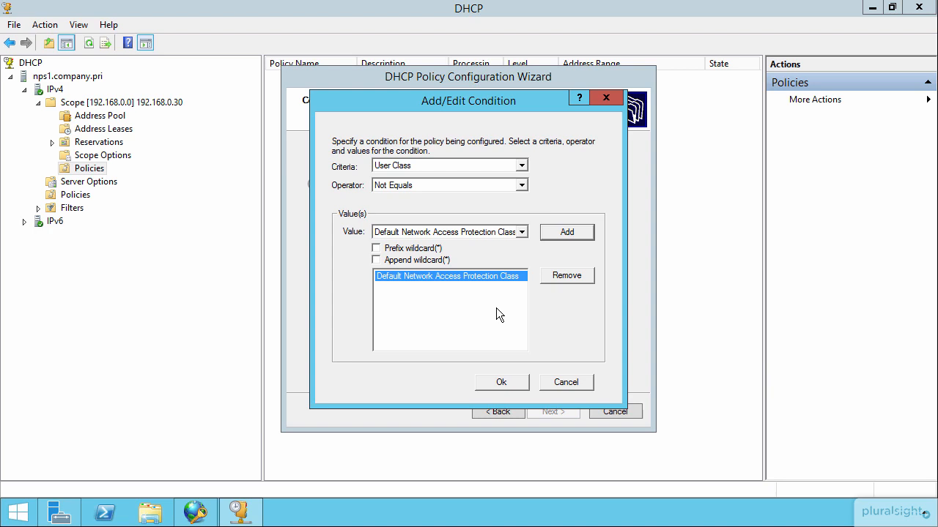
{"action": "left_click", "coordinate": [516, 387]}
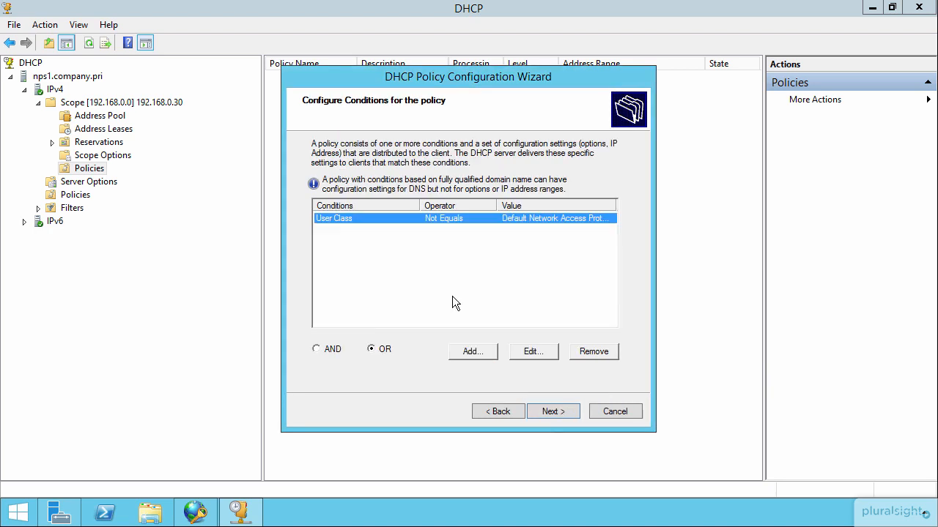
{"action": "left_click", "coordinate": [551, 412]}
- Set the policy's IP address range from 192.168.0.30 to 192.168.0.39
{"action": "left_click", "coordinate": [381, 308]}
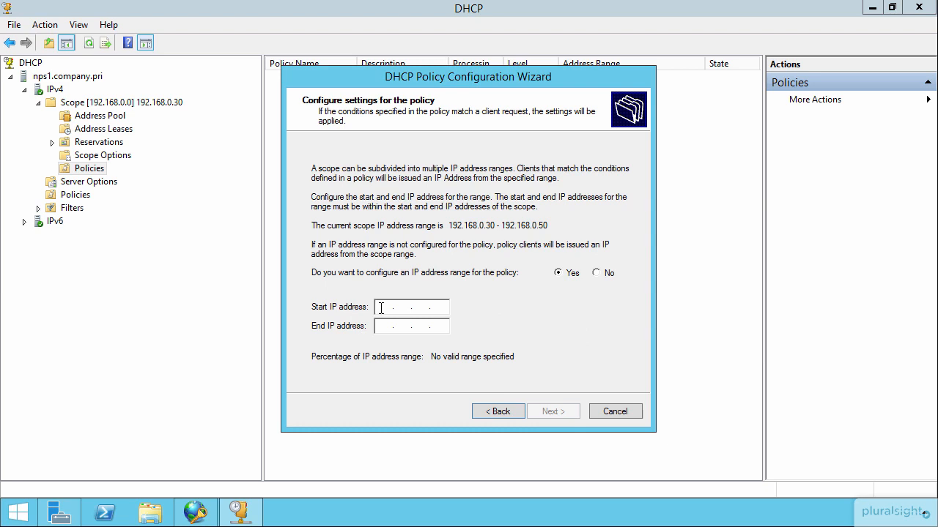
{"action": "type", "text": "192.168.0.30"}
{"action": "key", "text": "Tab"}
{"action": "type", "text": "192.168.0.39"}
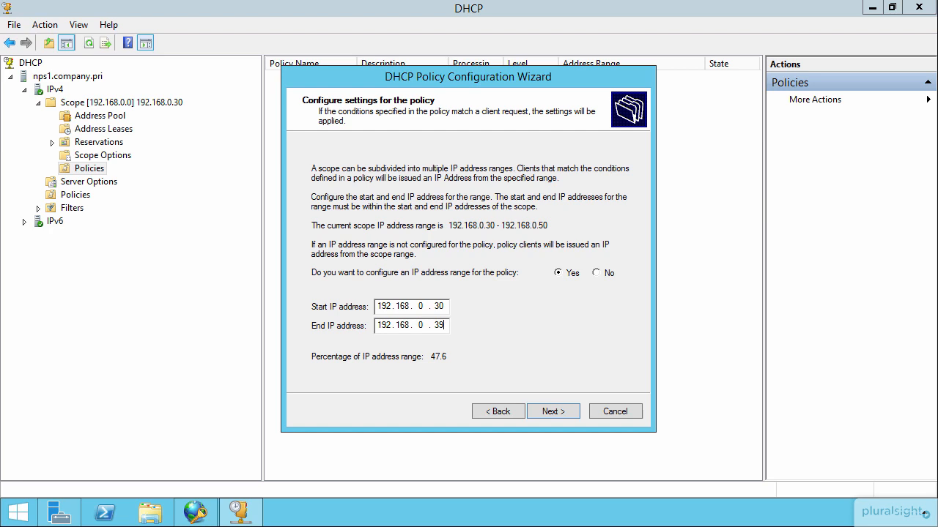
{"action": "left_click", "coordinate": [547, 411]}
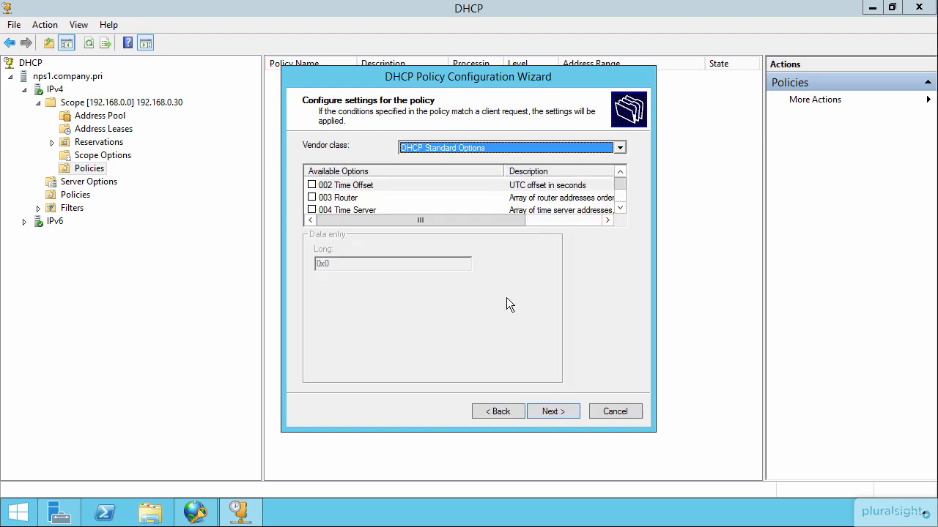
- Enable the 003 Router option for the policy and add the address 192.168.0.1
{"action": "left_click", "coordinate": [312, 197]}
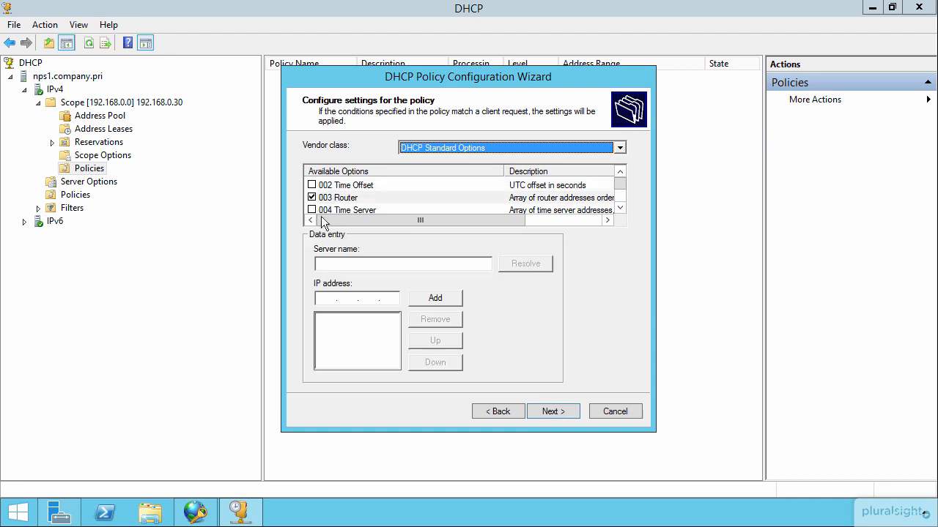
{"action": "left_click", "coordinate": [330, 297]}
{"action": "type", "text": "192.168."}
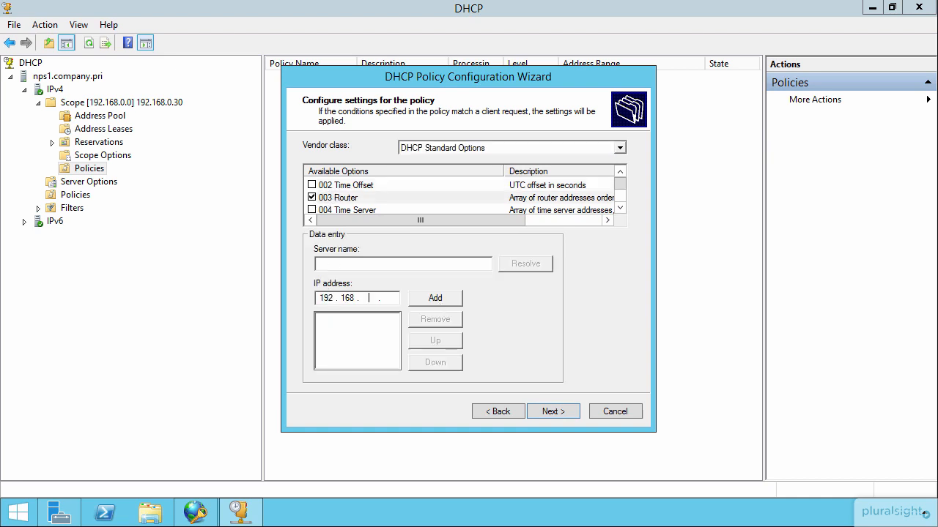
{"action": "type", "text": "0.1"}
{"action": "left_click", "coordinate": [432, 304]}
- Enable the 006 DNS Servers option for the policy and add the address 192.168.0.100
{"action": "left_click", "coordinate": [620, 209]}
{"action": "left_click", "coordinate": [620, 208]}
{"action": "left_click", "coordinate": [619, 209]}
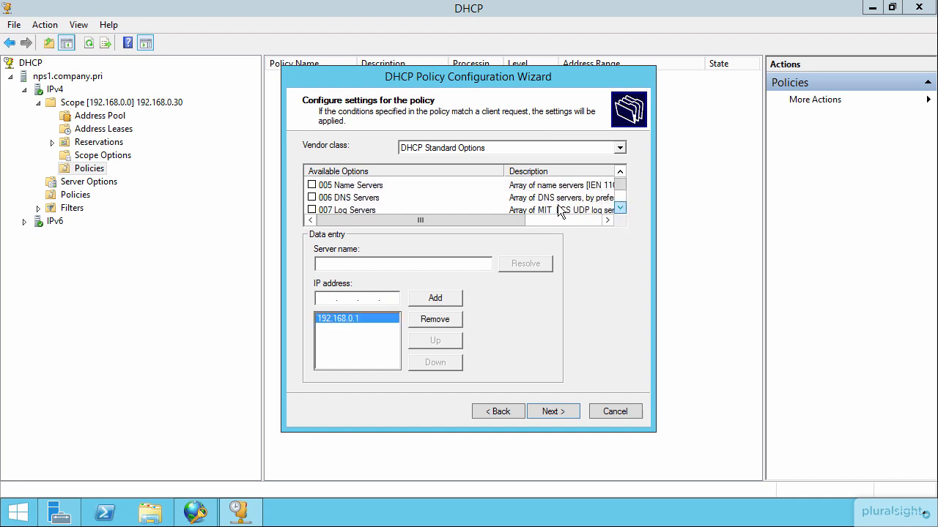
{"action": "left_click", "coordinate": [312, 198]}
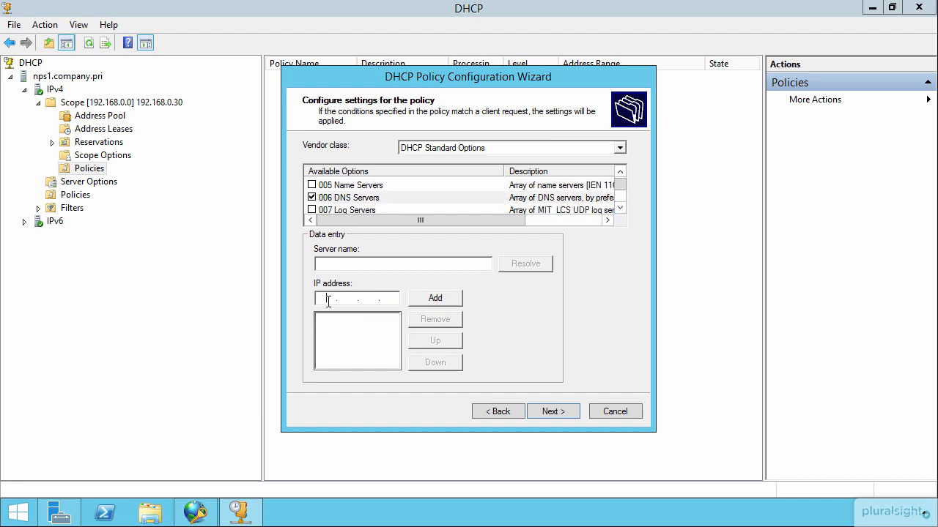
{"action": "left_click", "coordinate": [356, 303]}
{"action": "type", "text": "192 . 168 . 0 . 100"}
{"action": "left_click", "coordinate": [434, 298]}
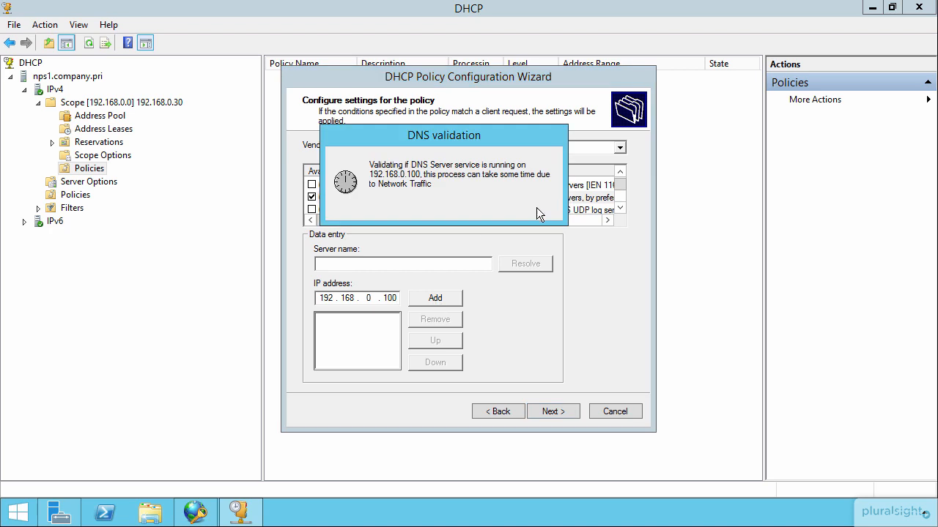
- Enable the 015 DNS Domain Name option with the value company.pri and finish creating the policy
{"action": "left_click", "coordinate": [620, 210]}
{"action": "left_click", "coordinate": [620, 209]}
{"action": "left_click", "coordinate": [620, 209]}
{"action": "left_click", "coordinate": [620, 210]}
{"action": "left_click", "coordinate": [620, 210]}
{"action": "left_click", "coordinate": [620, 210]}
{"action": "left_click", "coordinate": [620, 210]}
{"action": "left_click", "coordinate": [620, 209]}
{"action": "left_click", "coordinate": [619, 210]}
{"action": "left_click", "coordinate": [313, 198]}
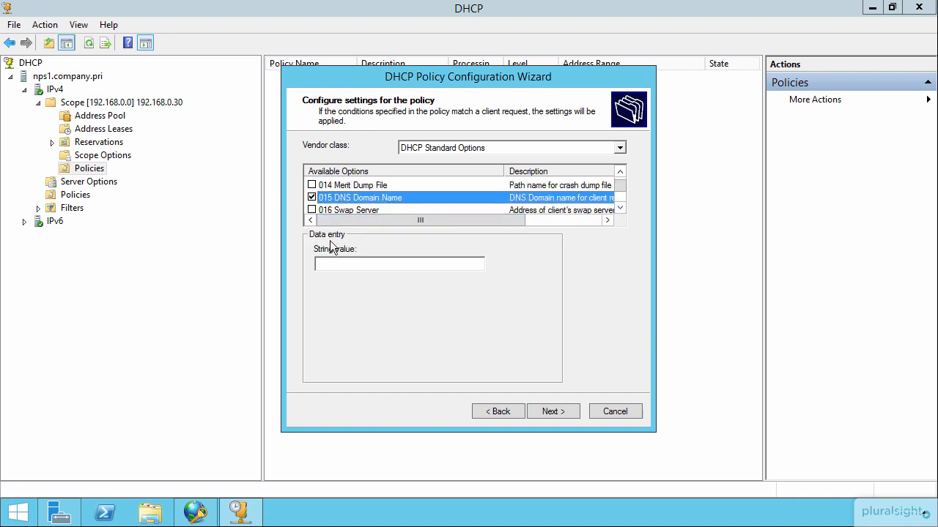
{"action": "left_click", "coordinate": [330, 265]}
{"action": "type", "text": "company.pri"}
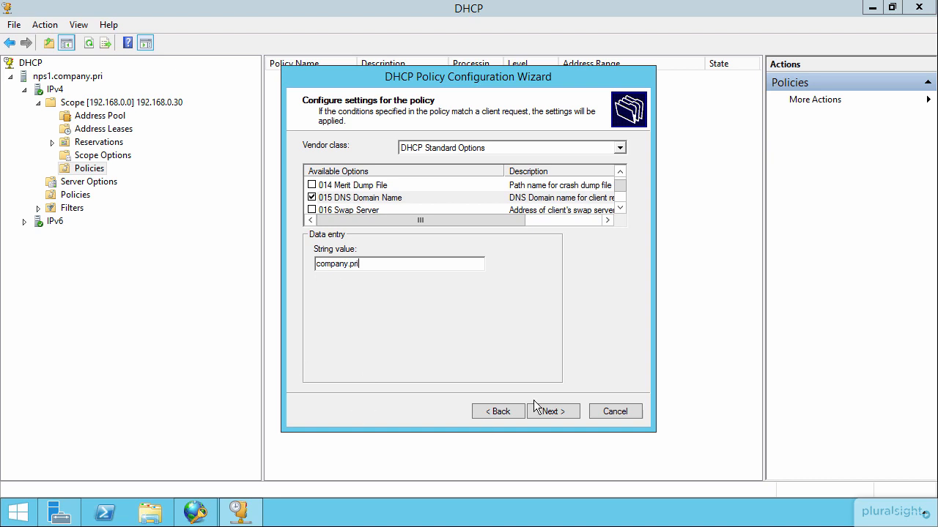
{"action": "left_click", "coordinate": [554, 411]}
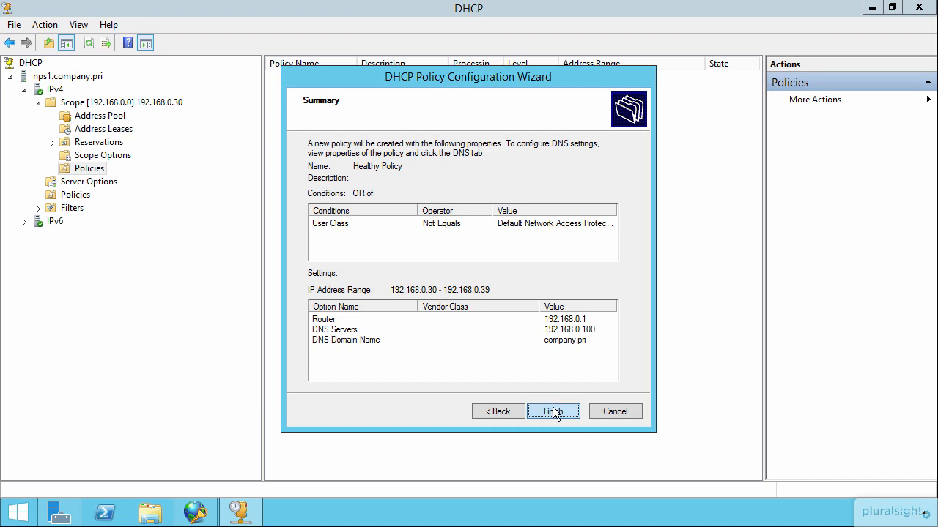
{"action": "left_click", "coordinate": [553, 412]}
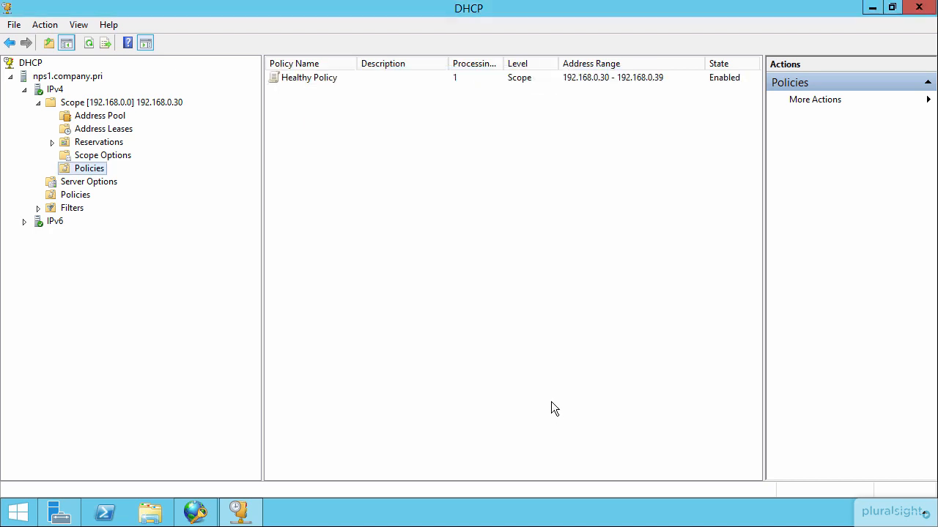
- Start a second DHCP policy for the scope and name it Unhealthy Policy
{"action": "right_click", "coordinate": [77, 171]}
{"action": "left_click", "coordinate": [117, 180]}
{"action": "type", "text": "Healthy Policy"}
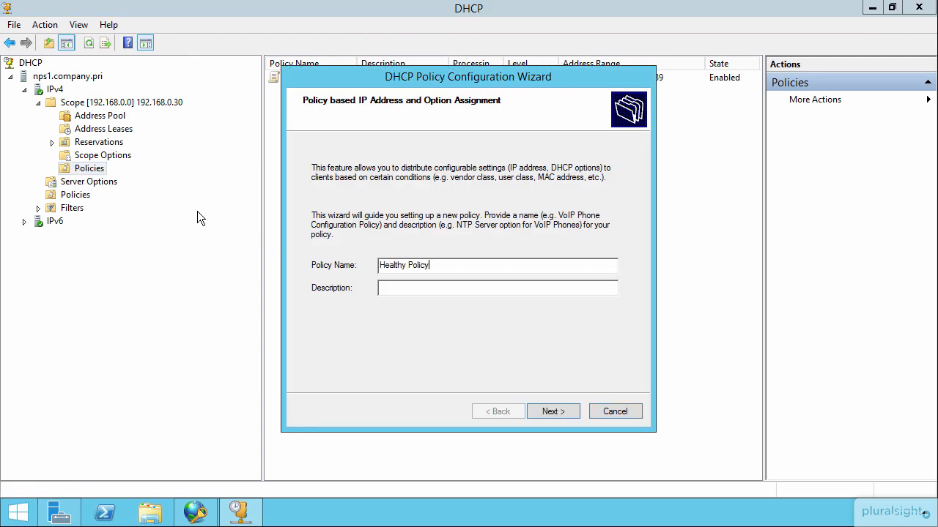
{"action": "key", "text": "BackSpace"}
{"action": "type", "text": "Unh"}
{"action": "left_click", "coordinate": [554, 412]}
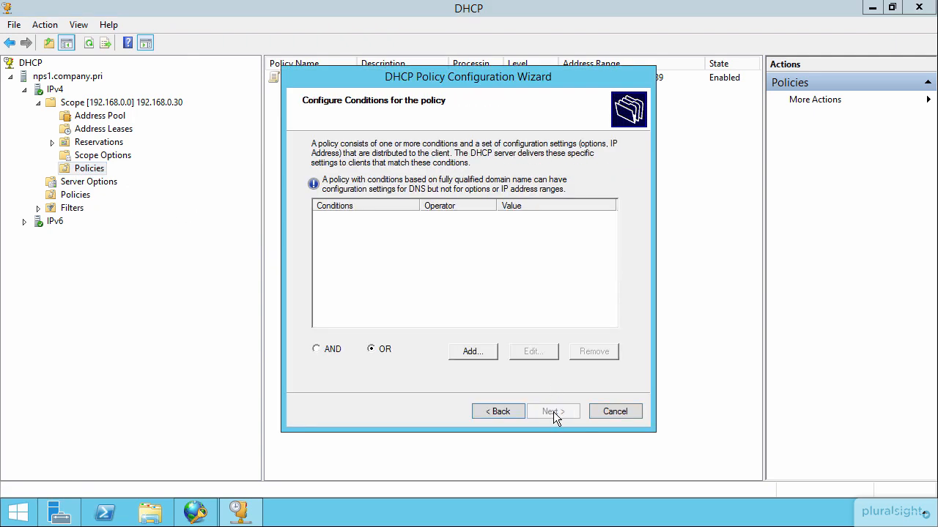
- Add a policy condition where User Class equals Default Network Access Protection Class and continue to the address range settings
{"action": "left_click", "coordinate": [473, 351]}
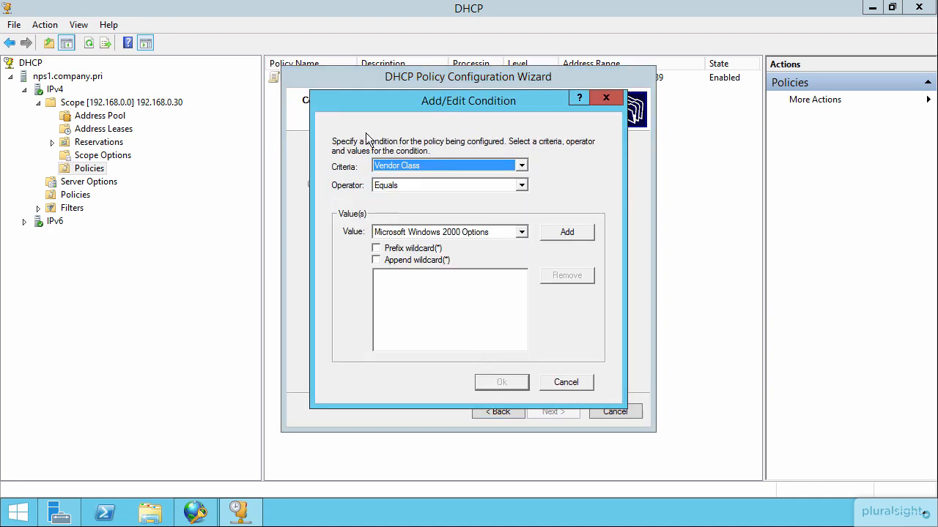
{"action": "left_click", "coordinate": [393, 166]}
{"action": "left_click", "coordinate": [394, 188]}
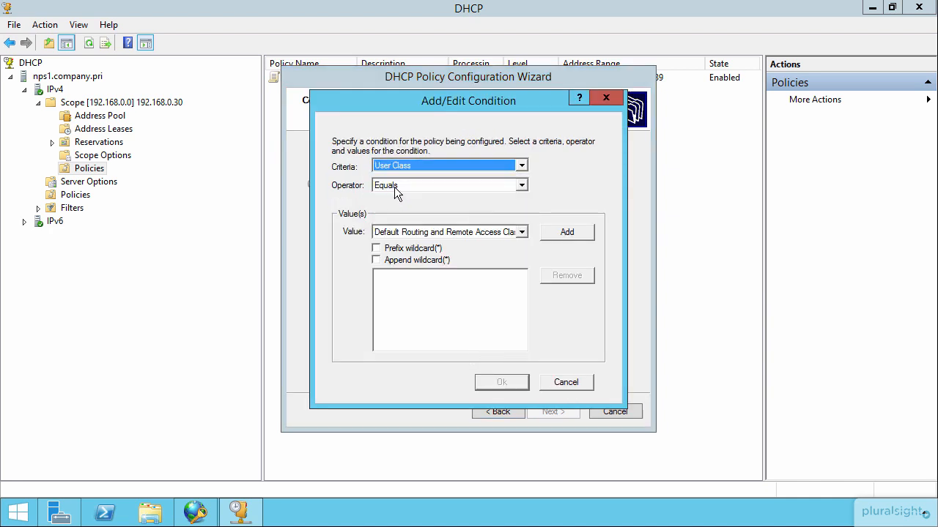
{"action": "left_click", "coordinate": [404, 232]}
{"action": "left_click", "coordinate": [440, 254]}
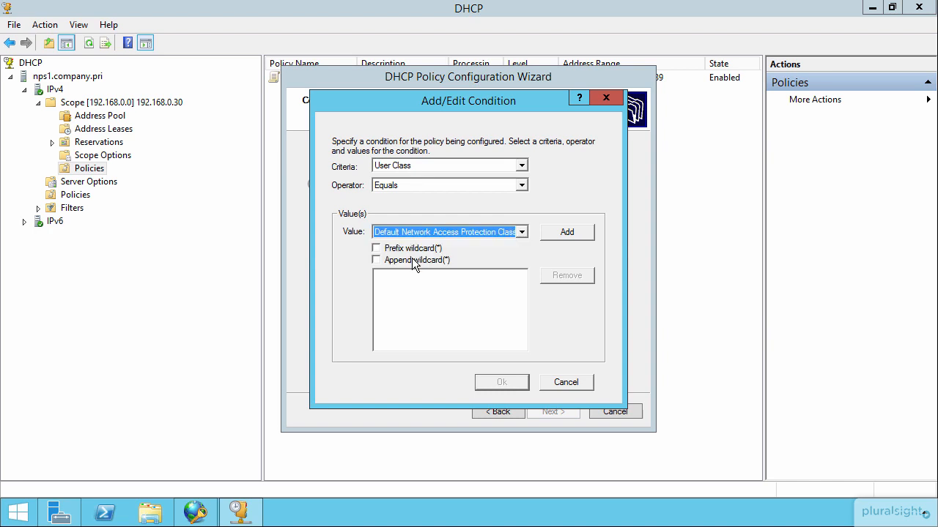
{"action": "left_click", "coordinate": [585, 236]}
{"action": "left_click", "coordinate": [500, 382]}
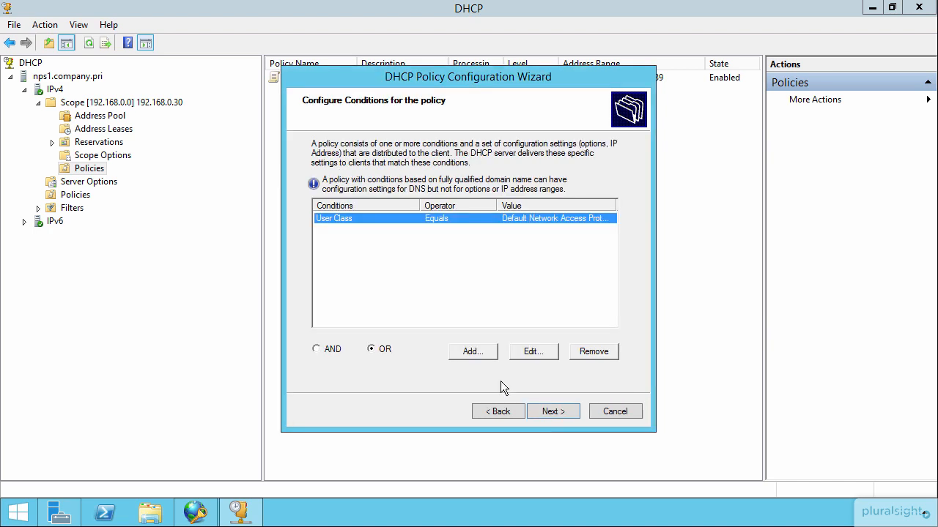
{"action": "left_click", "coordinate": [560, 415]}
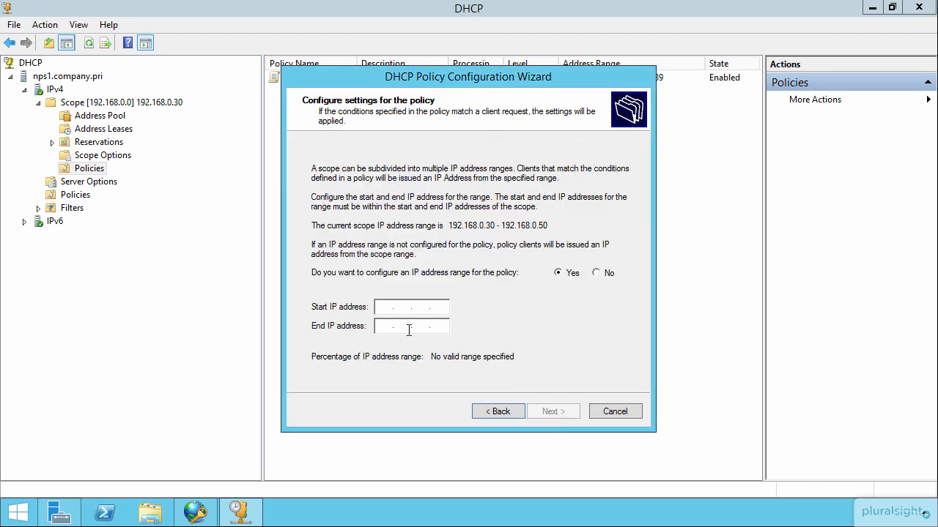
- Set the policy's IP address range to 192.168.0.40 through 192.168.0.50 and continue to the DHCP options
{"action": "left_click", "coordinate": [385, 307]}
{"action": "type", "text": "192.168.0."}
{"action": "type", "text": "40"}
{"action": "key", "text": "Tab"}
{"action": "type", "text": "192.168.0.50"}
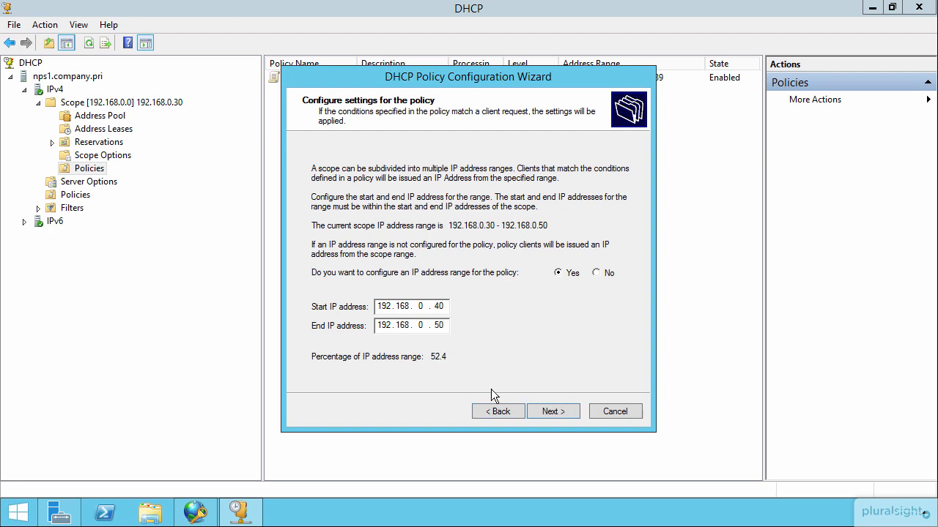
{"action": "left_click", "coordinate": [555, 411]}
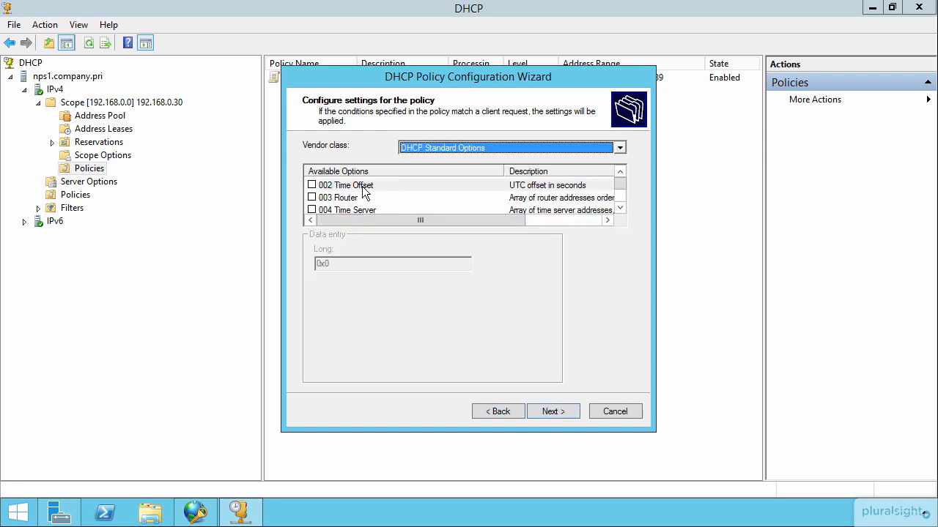
- Enable the 003 Router option for the unhealthy policy and add the address 192.168.0.1
{"action": "left_click", "coordinate": [312, 198]}
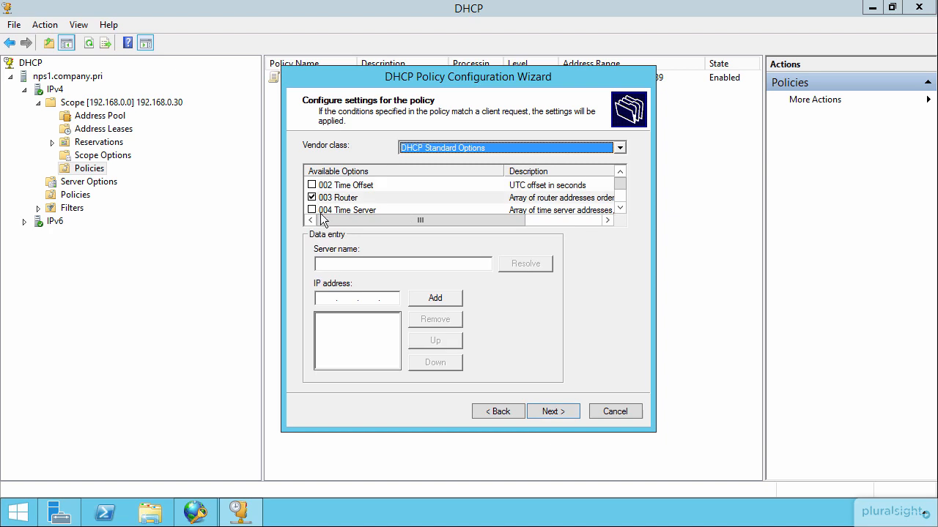
{"action": "left_click", "coordinate": [325, 297]}
{"action": "type", "text": "192 . 168 . 0 . 1"}
{"action": "left_click", "coordinate": [449, 303]}
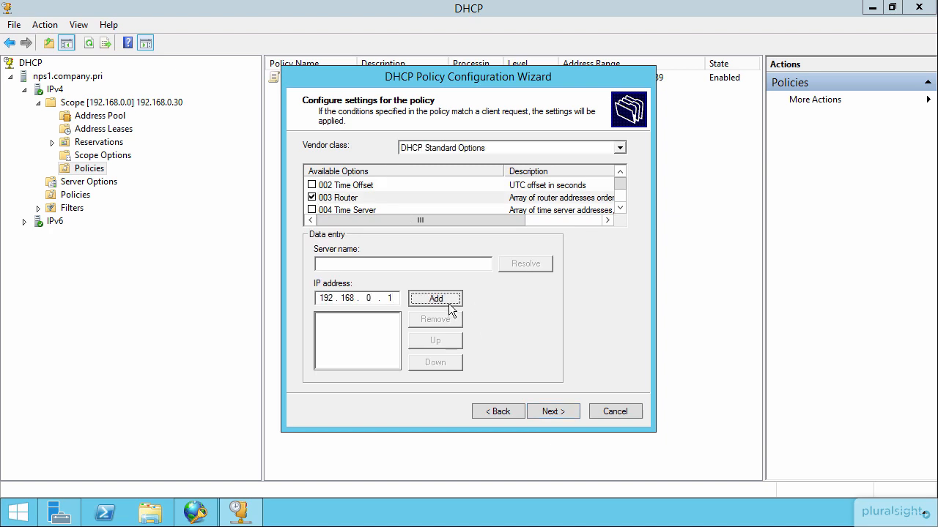
- Enable the 006 DNS Servers option for the unhealthy policy and add the address 192.168.0.100
{"action": "left_click", "coordinate": [620, 208]}
{"action": "left_click", "coordinate": [620, 208]}
{"action": "left_click", "coordinate": [619, 208]}
{"action": "left_click", "coordinate": [624, 210]}
{"action": "left_click", "coordinate": [312, 186]}
{"action": "left_click", "coordinate": [327, 302]}
{"action": "type", "text": "192 . 168 . 0 . 100"}
{"action": "left_click", "coordinate": [435, 298]}
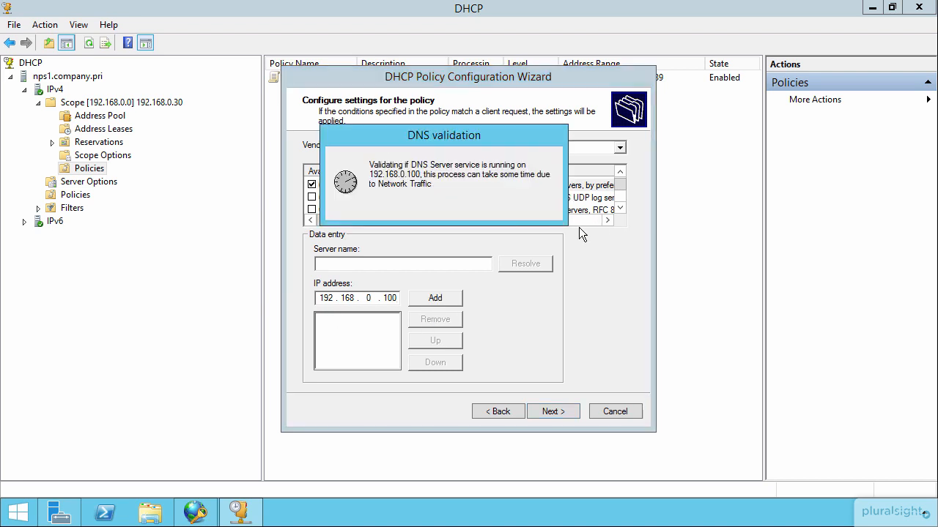
- Enable the 015 DNS Domain Name option with the value unheatlhy.company.pri and finish creating the unhealthy policy
{"action": "left_click", "coordinate": [620, 209]}
{"action": "left_click", "coordinate": [620, 209]}
{"action": "left_click", "coordinate": [620, 209]}
{"action": "left_click", "coordinate": [619, 209]}
{"action": "left_click", "coordinate": [619, 209]}
{"action": "left_click", "coordinate": [620, 208]}
{"action": "left_click", "coordinate": [620, 209]}
{"action": "left_click", "coordinate": [620, 208]}
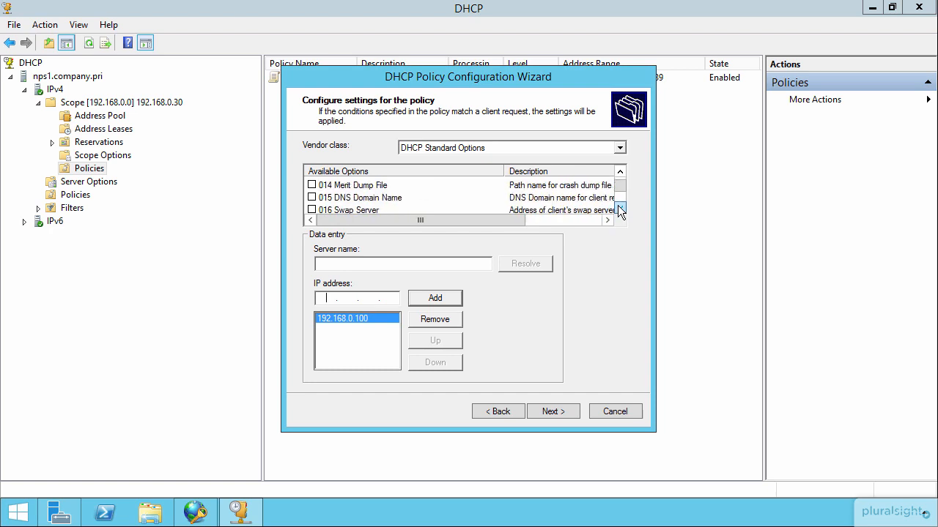
{"action": "left_click", "coordinate": [312, 197]}
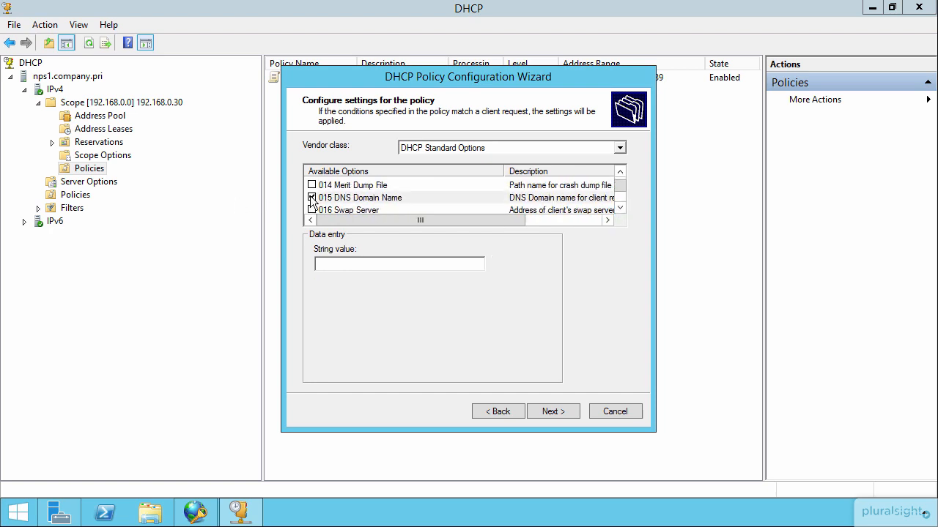
{"action": "left_click", "coordinate": [433, 262]}
{"action": "type", "text": "unheatlhy"}
{"action": "type", "text": "compan"}
{"action": "key", "text": "BackSpace"}
{"action": "key", "text": "BackSpace"}
{"action": "key", "text": "BackSpace"}
{"action": "key", "text": "BackSpace"}
{"action": "key", "text": "BackSpace"}
{"action": "key", "text": "BackSpace"}
{"action": "type", "text": ".company.pri"}
{"action": "left_click", "coordinate": [546, 411]}
{"action": "left_click", "coordinate": [552, 411]}
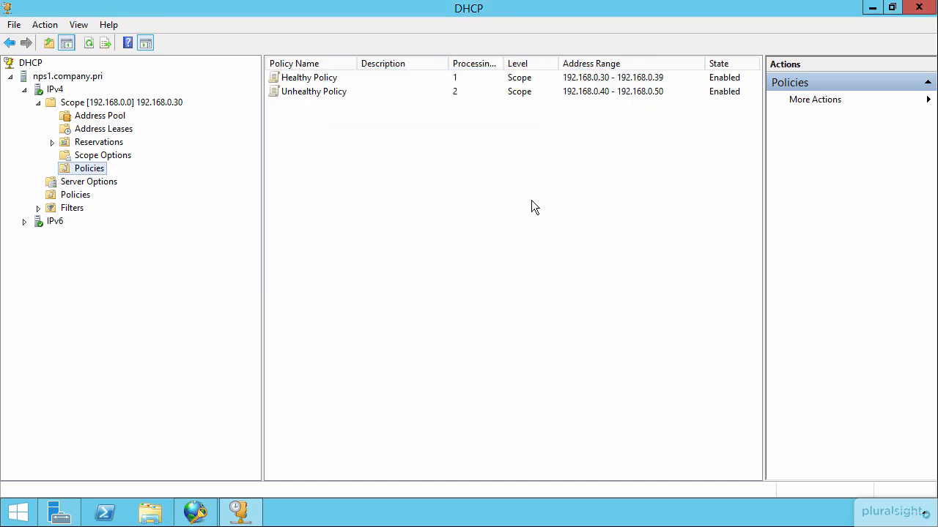